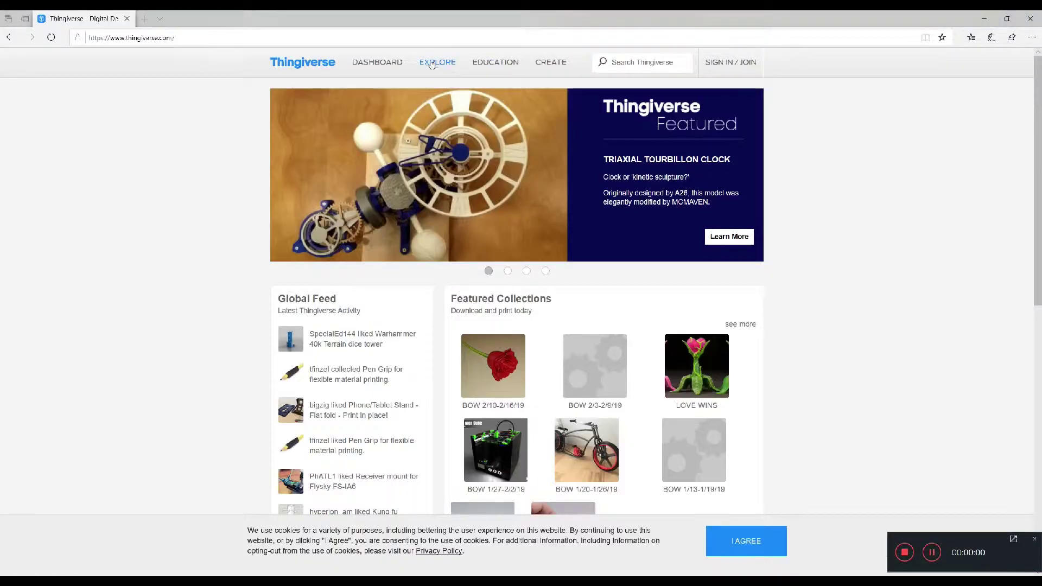
Step: Open the Things listing on Thingiverse and browse through the newest models
mouse_move(434, 61)
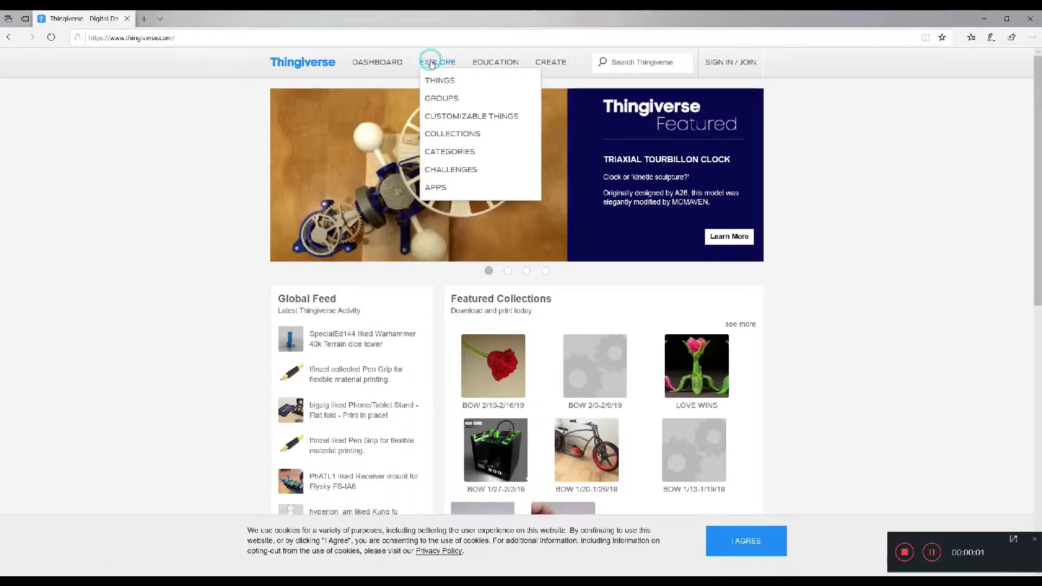
left_click(449, 86)
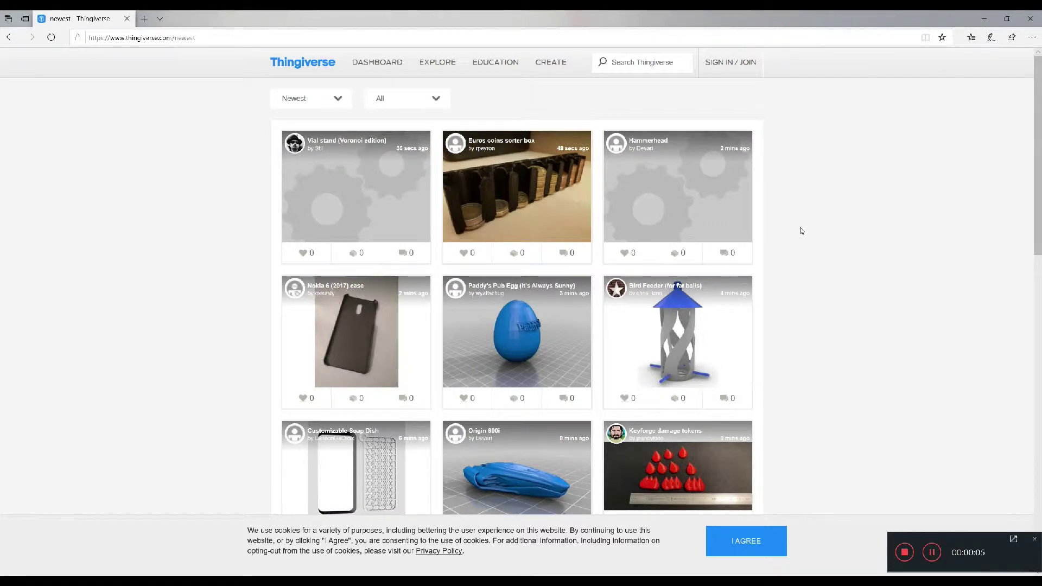
scroll(801, 231, "down", 2)
scroll(802, 231, "down", 4)
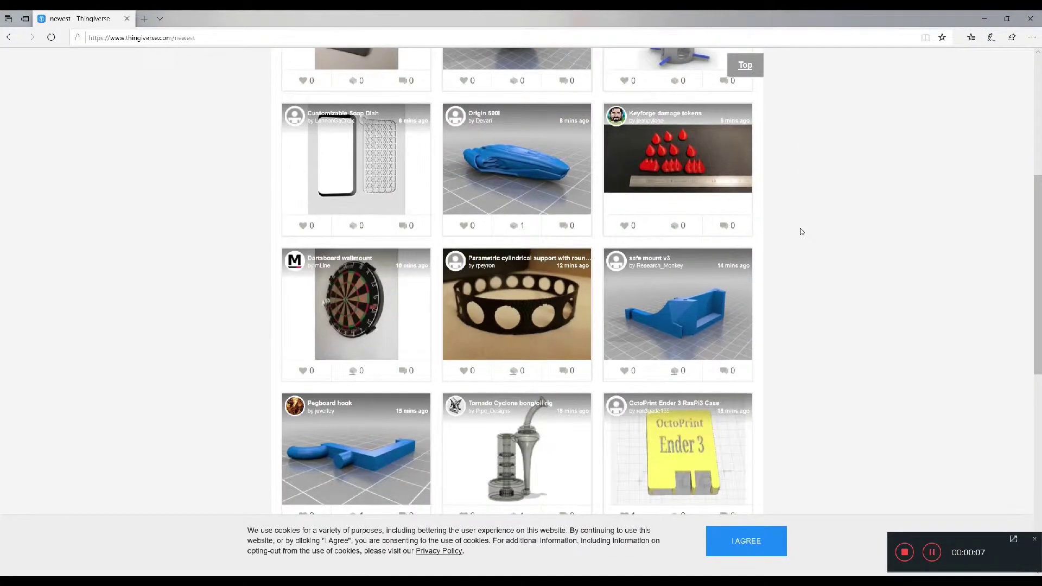
scroll(802, 231, "down", 4)
scroll(802, 231, "down", 3)
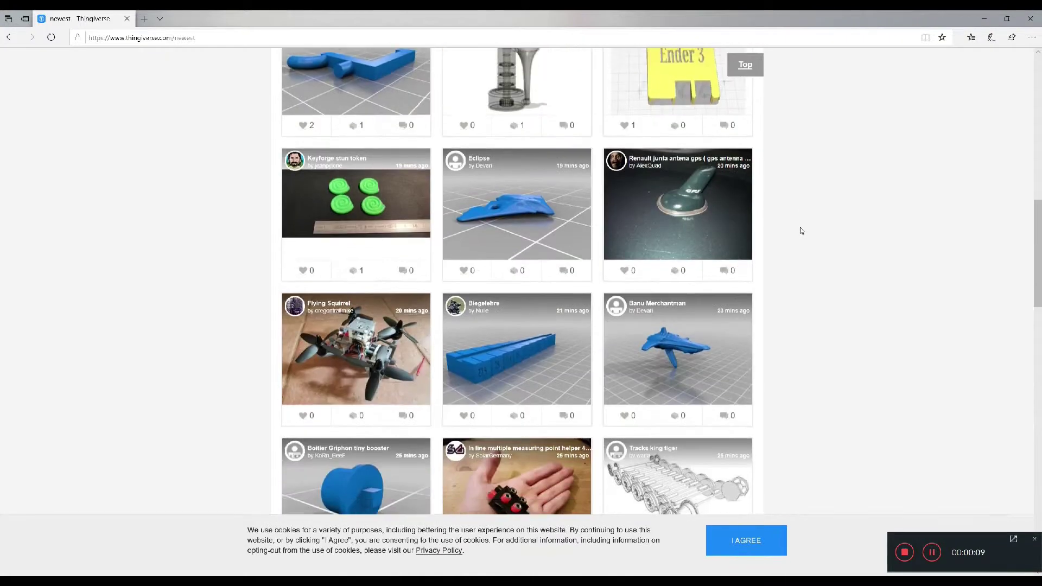
scroll(801, 231, "down", 3)
scroll(799, 233, "down", 3)
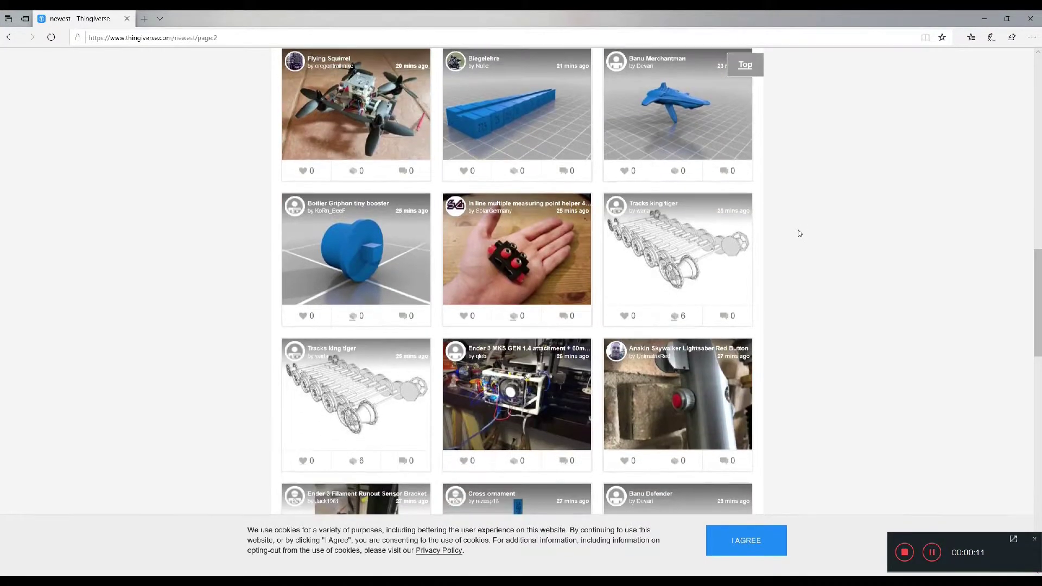
scroll(799, 233, "down", 4)
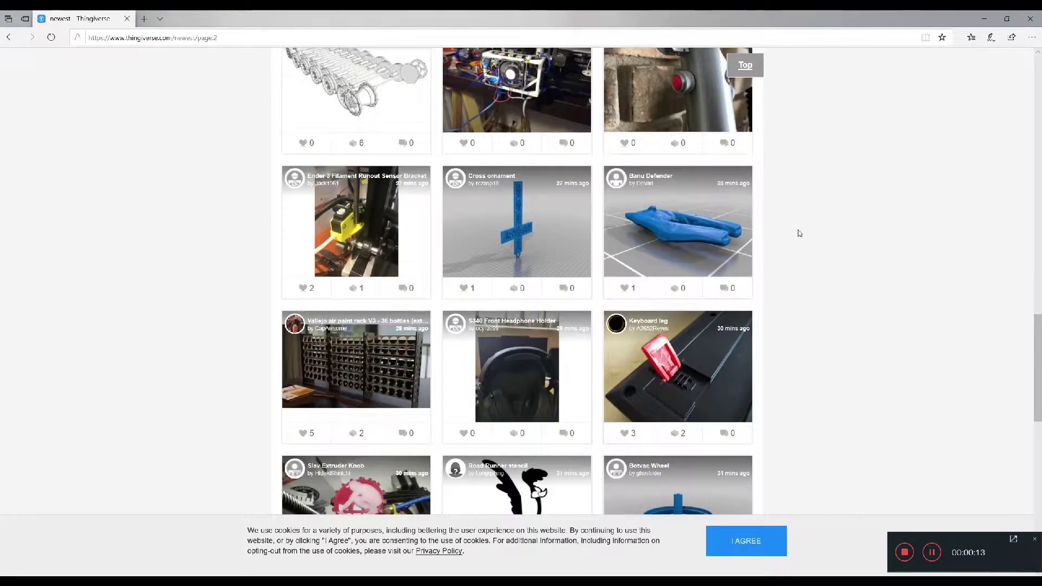
scroll(799, 234, "down", 7)
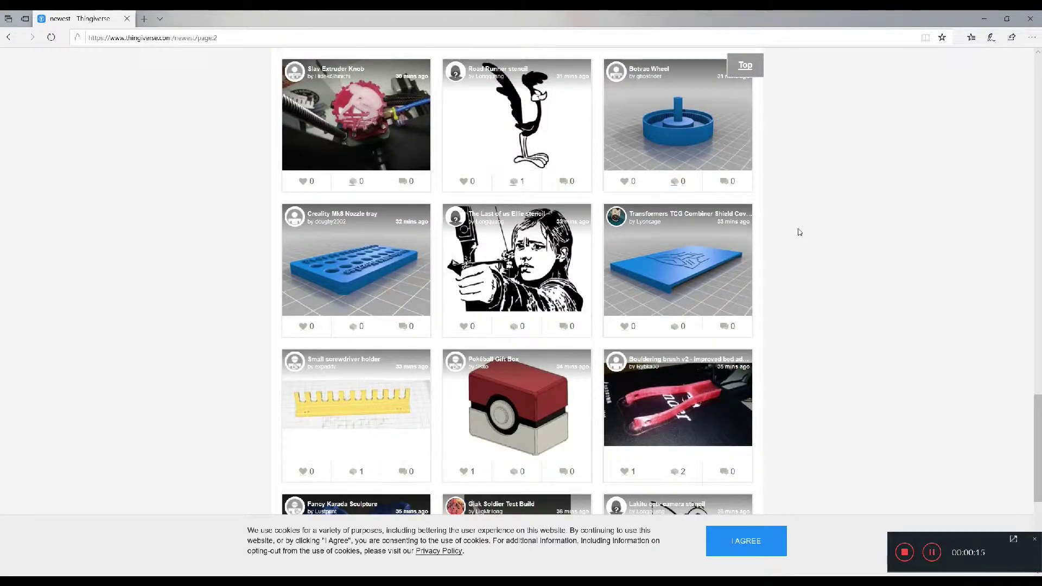
scroll(799, 234, "down", 4)
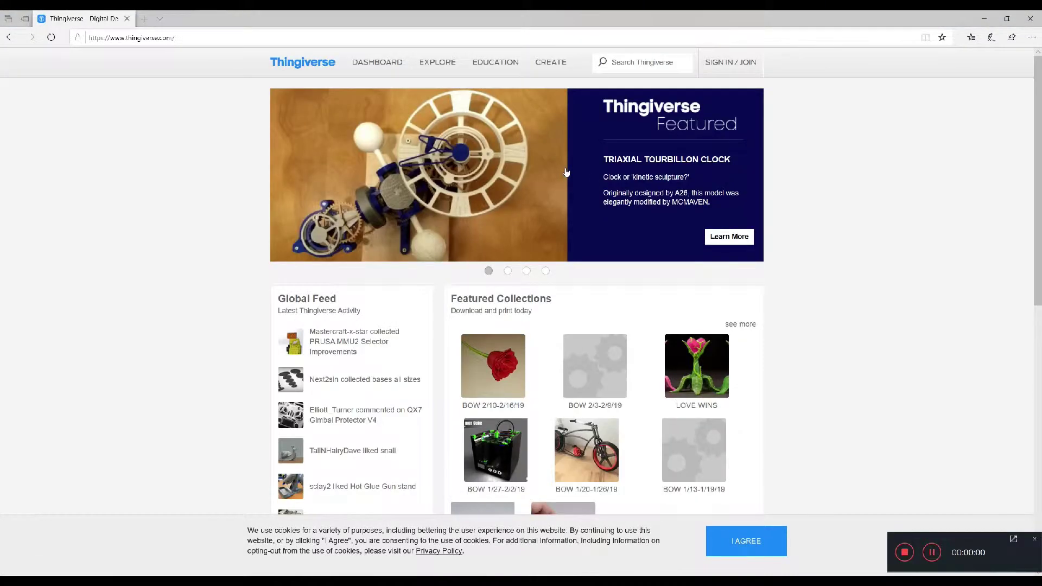
Step: Accept the cookie notice and search Thingiverse for "ender 3 fan guard board"
left_click(742, 547)
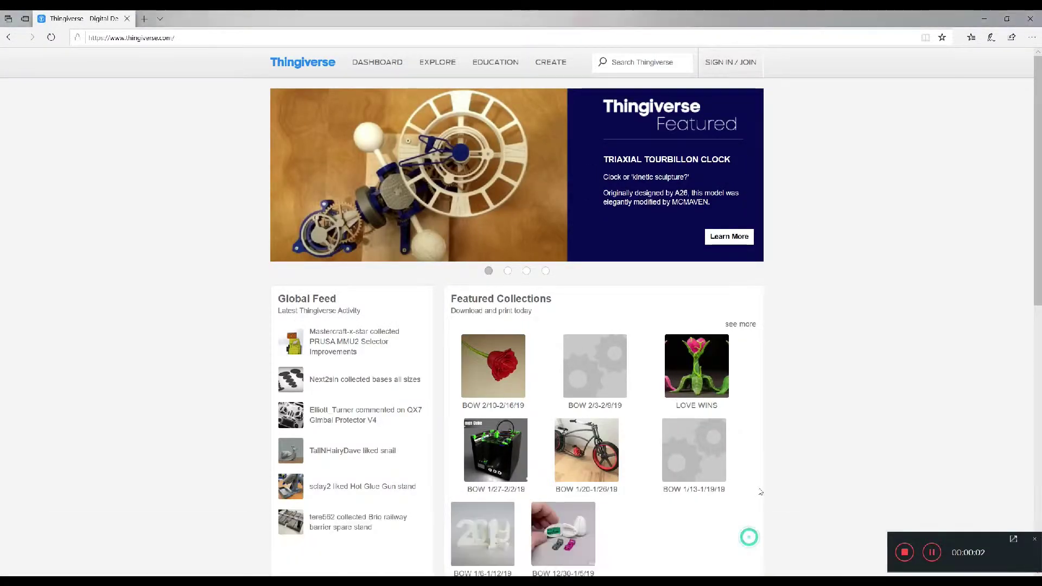
left_click(640, 63)
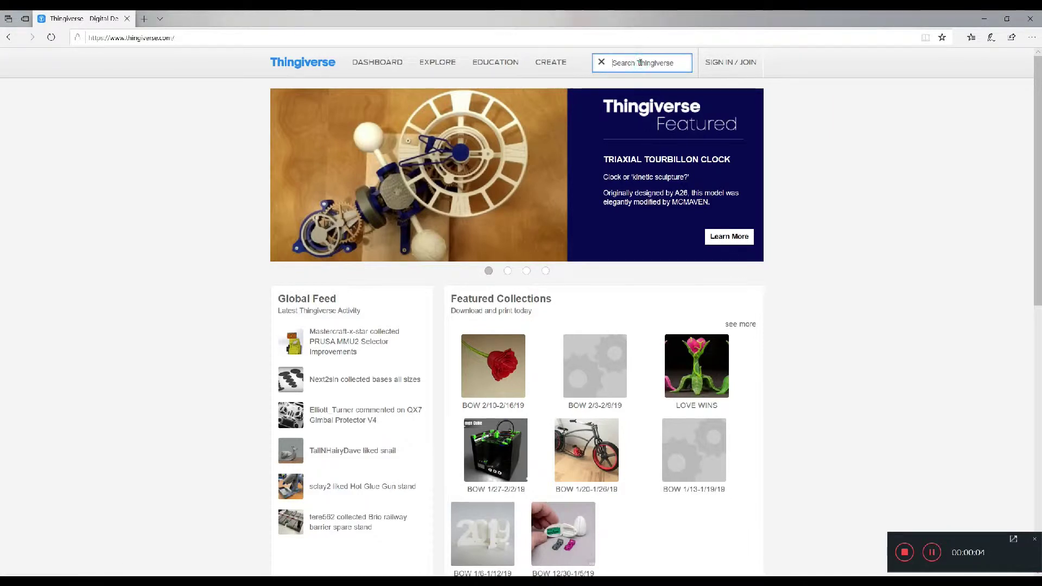
type("ender 3 fan guard board")
key("Return")
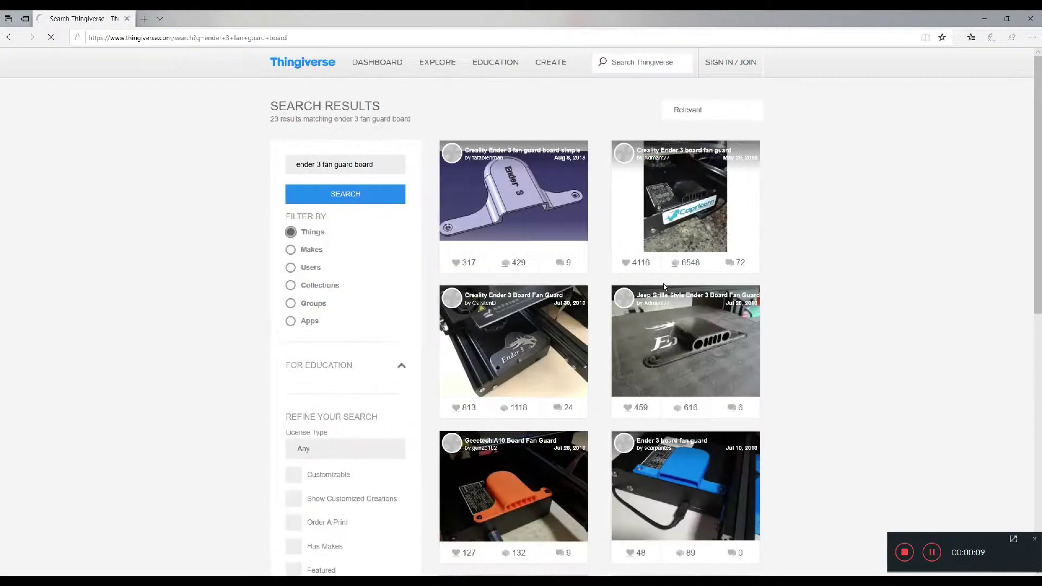
Step: Open the Creality Ender 3 fan guard board simple model, download all its files and save the zip archive
left_click(511, 197)
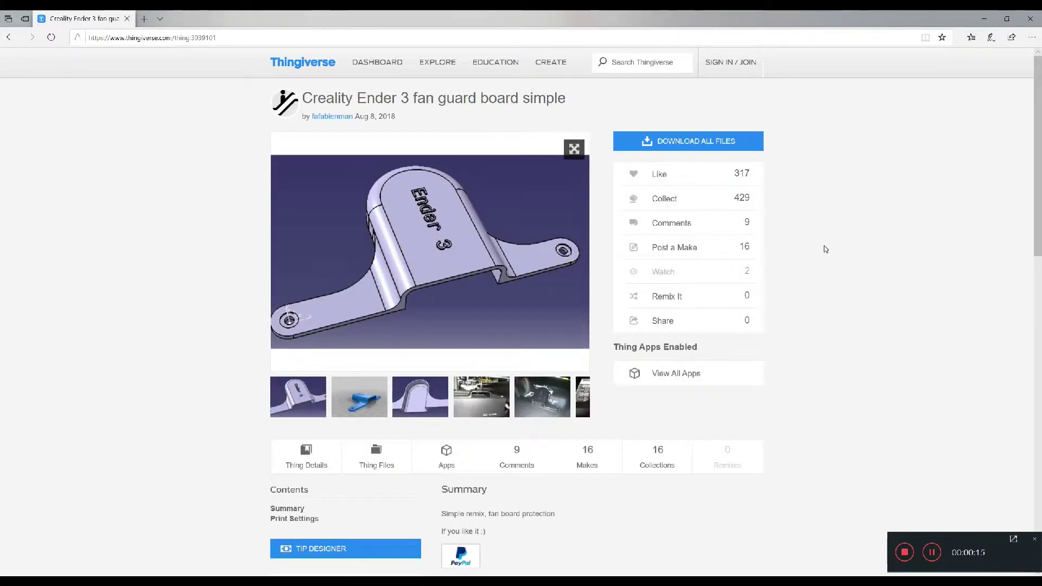
left_click(685, 142)
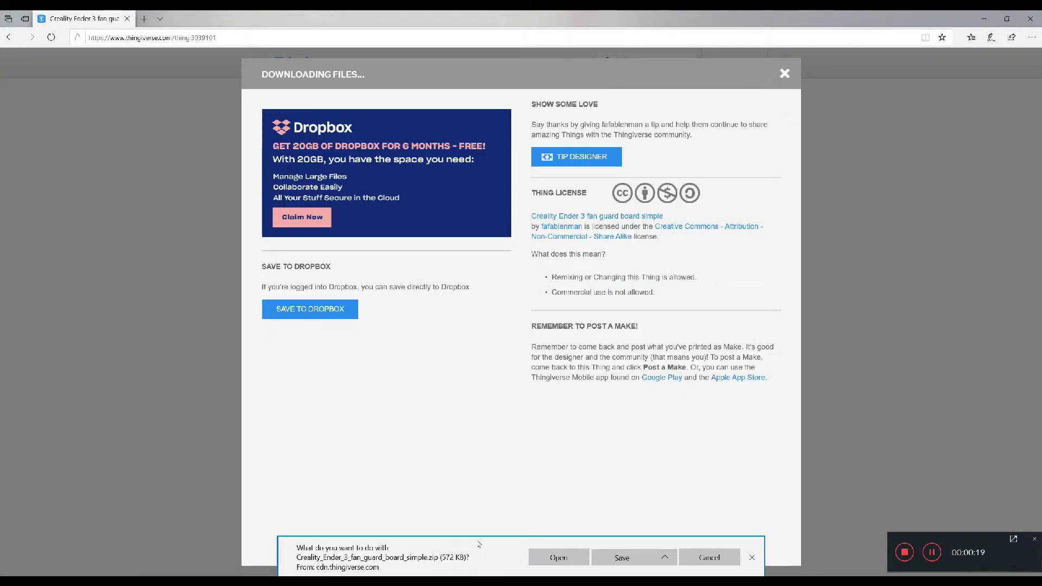
left_click(629, 558)
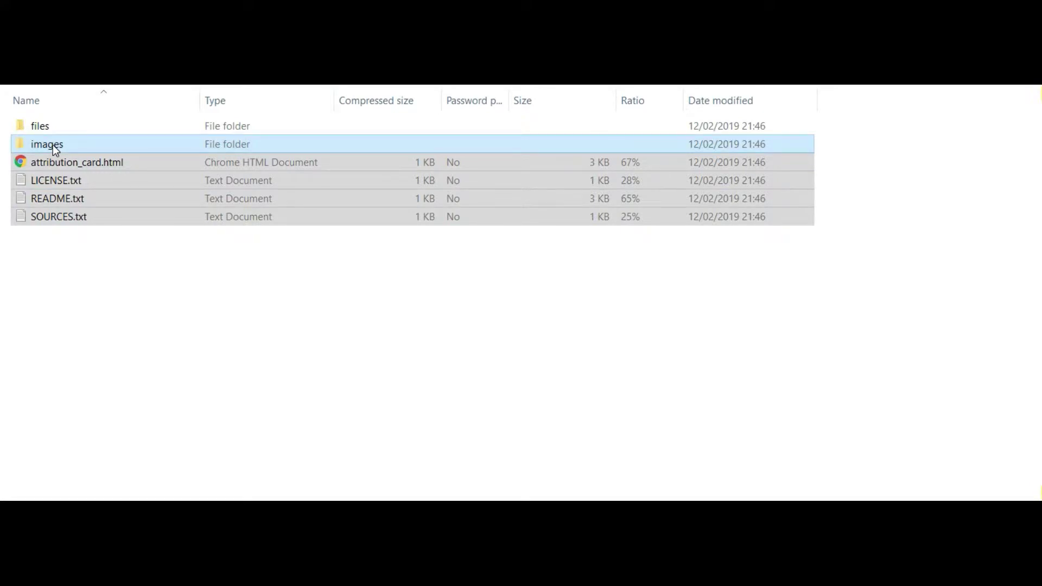
Step: Examine the full file names in the archive's images folder, and return to open its files folder
double_click(53, 145)
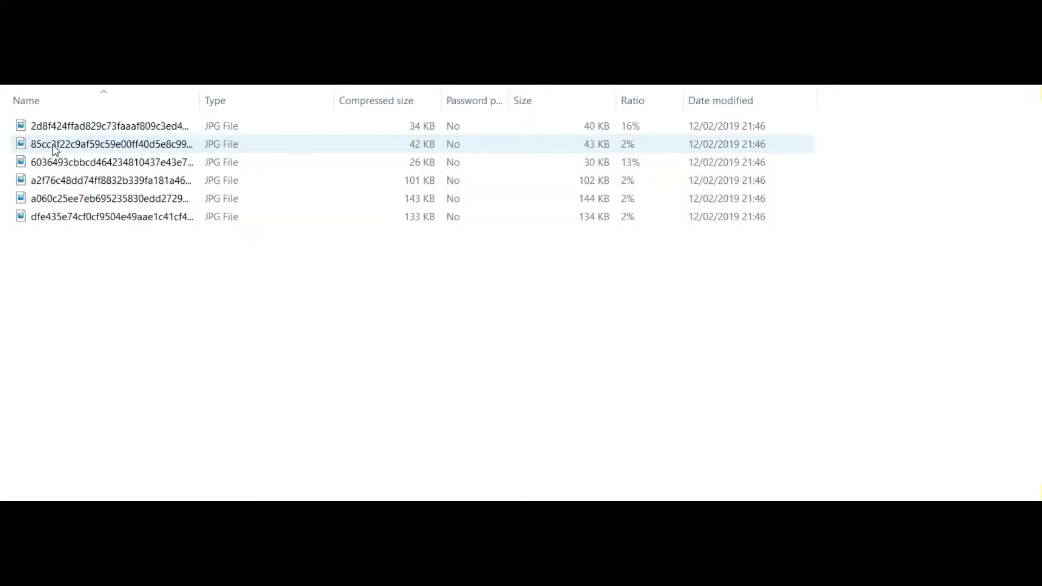
left_click_drag(200, 100, 418, 110)
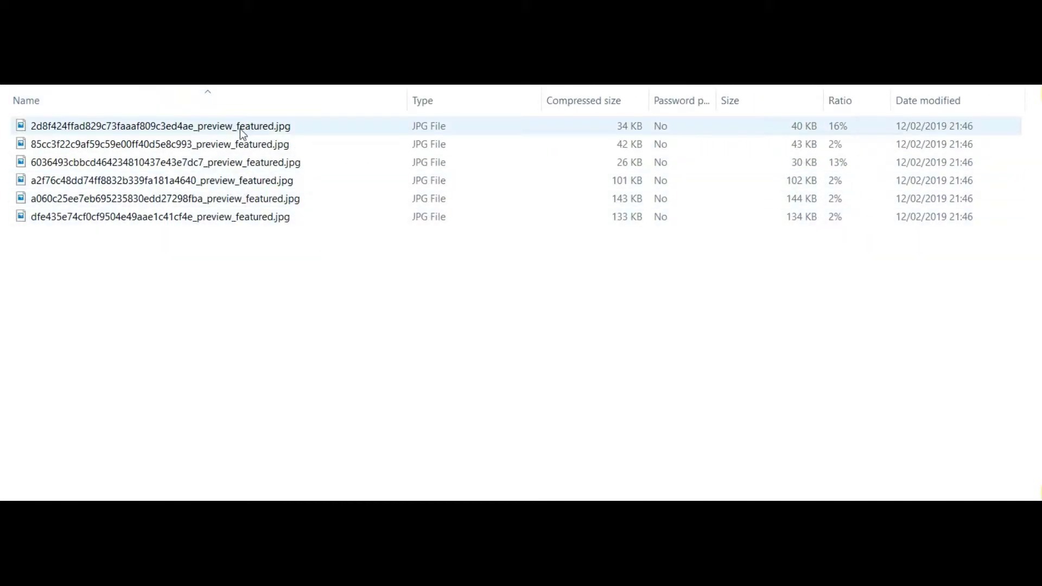
left_click(29, 84)
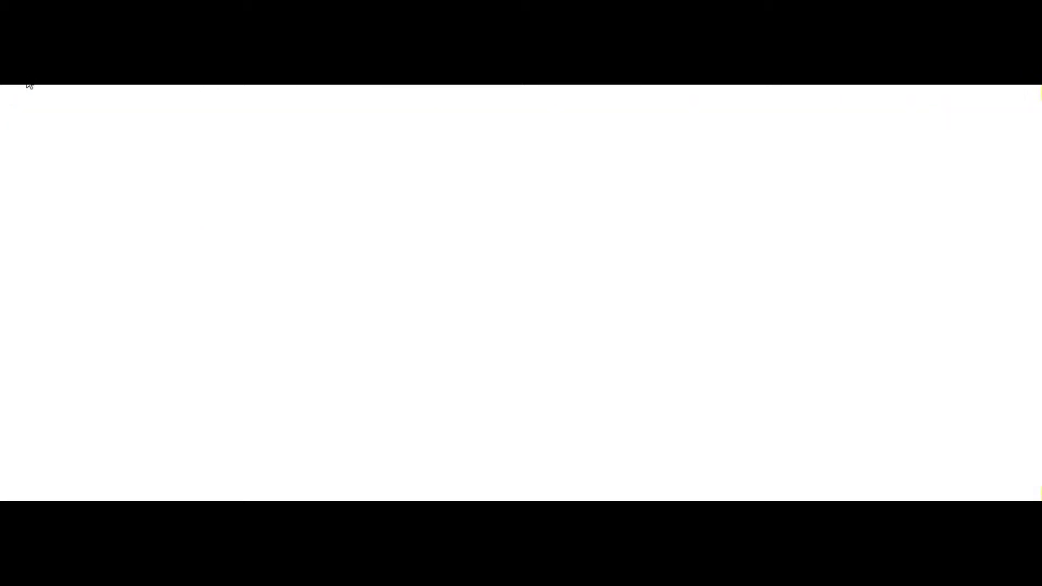
left_click(50, 125)
double_click(50, 126)
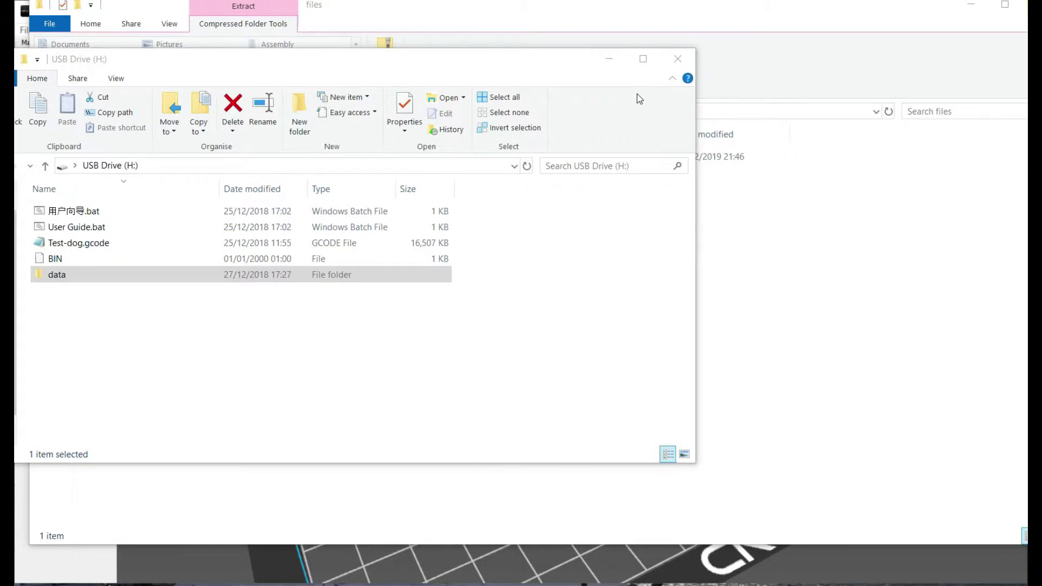
Step: View the Software and Drive folder inside data on the USB drive, and minimise the folder windows to switch to Creality Slicer
double_click(56, 275)
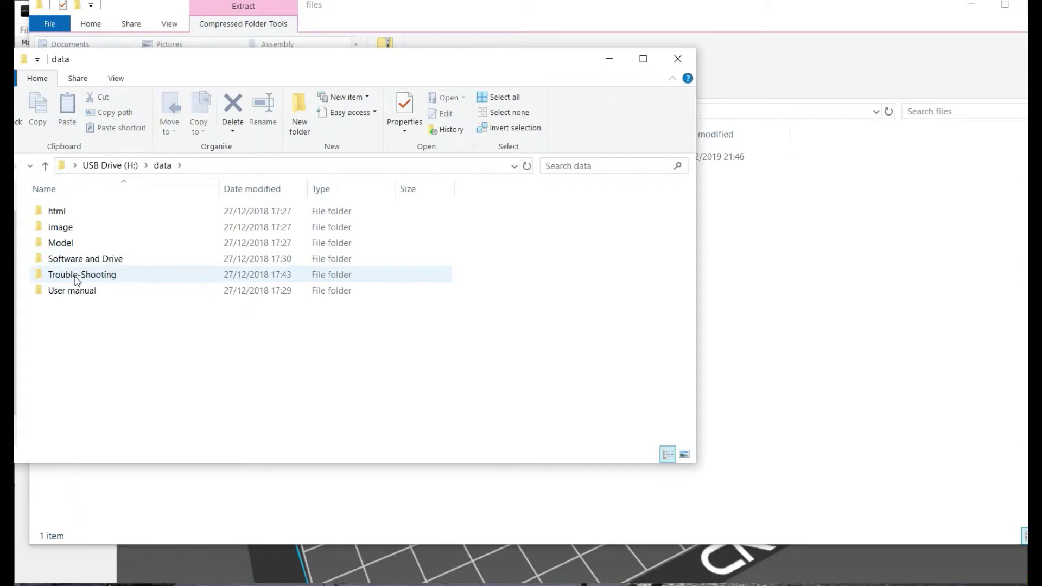
double_click(68, 260)
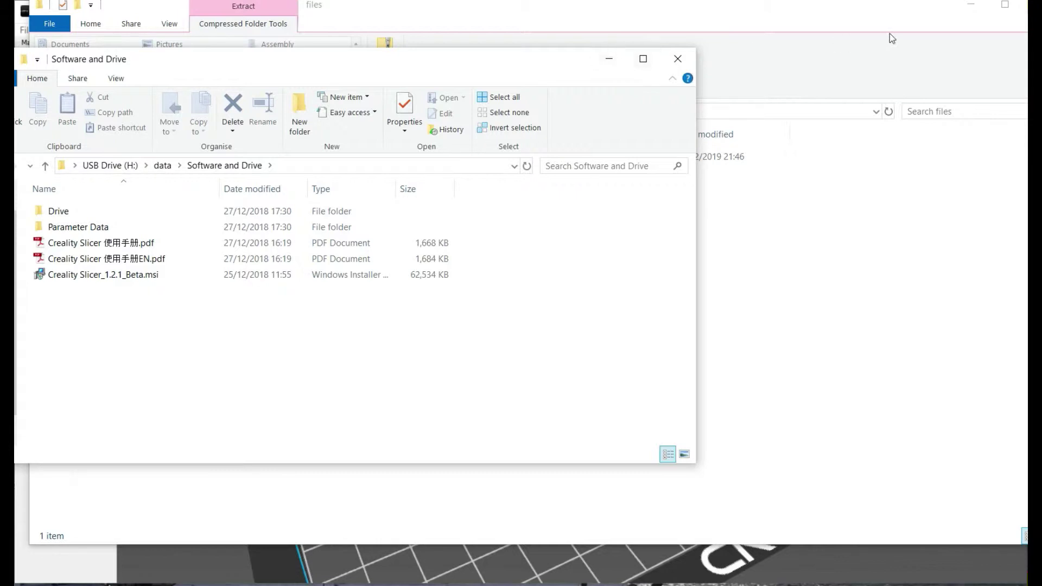
left_click(974, 5)
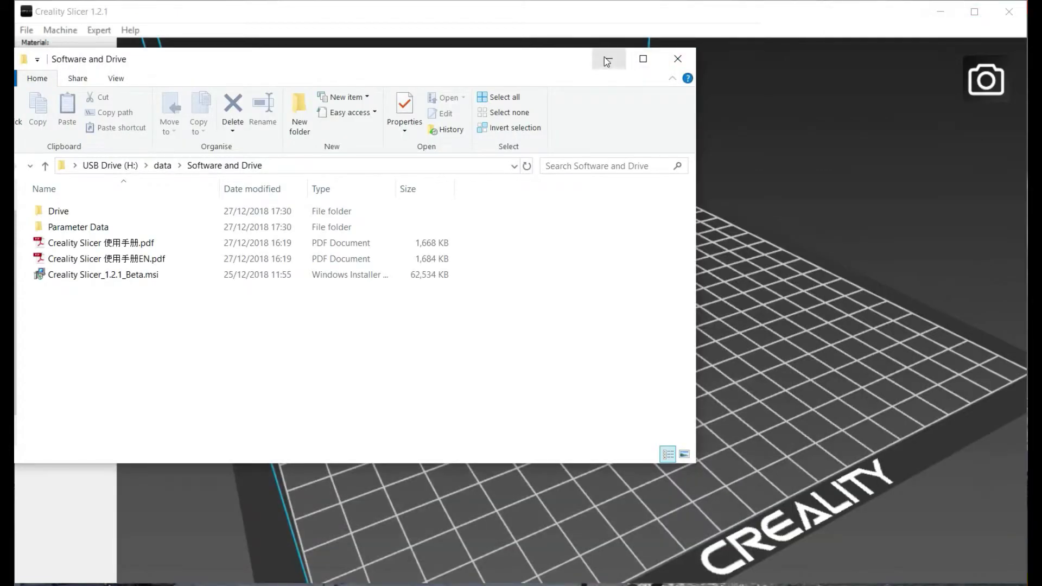
left_click(607, 61)
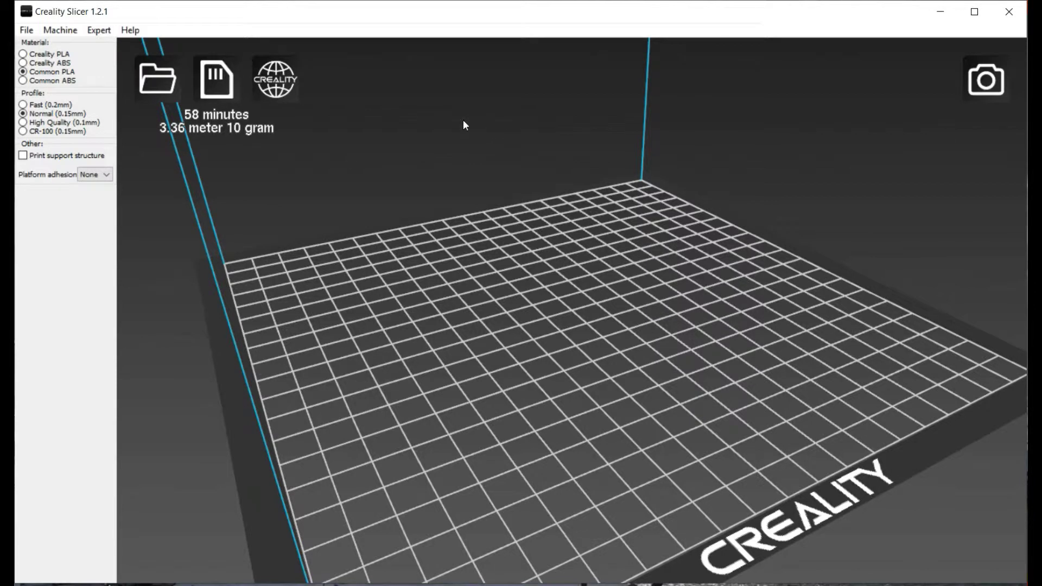
Step: Load the Ender_3_Board_fan_guardv1 model from the files subfolder of the downloaded fan guard project
left_click(27, 30)
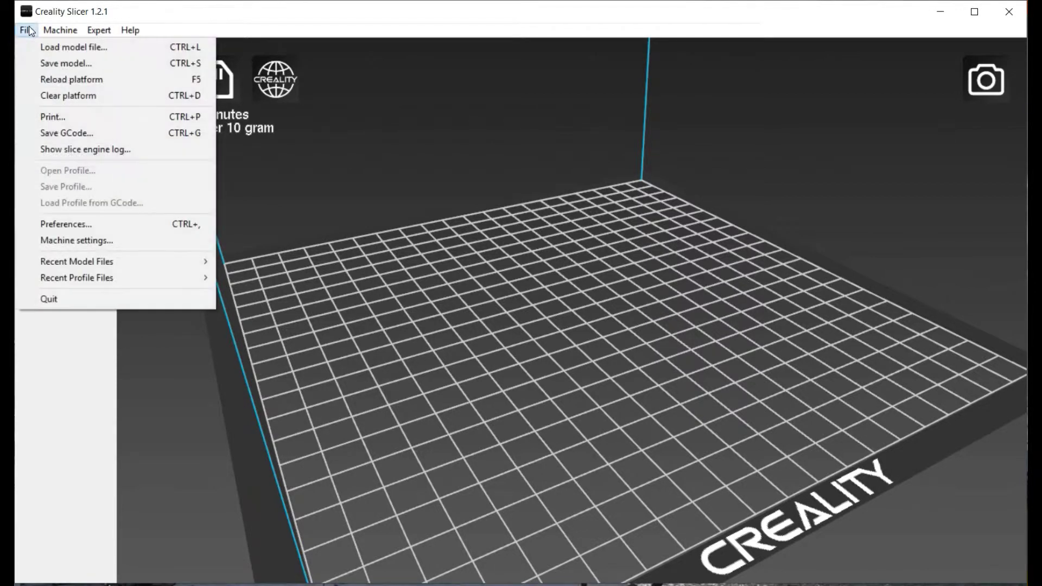
left_click(47, 45)
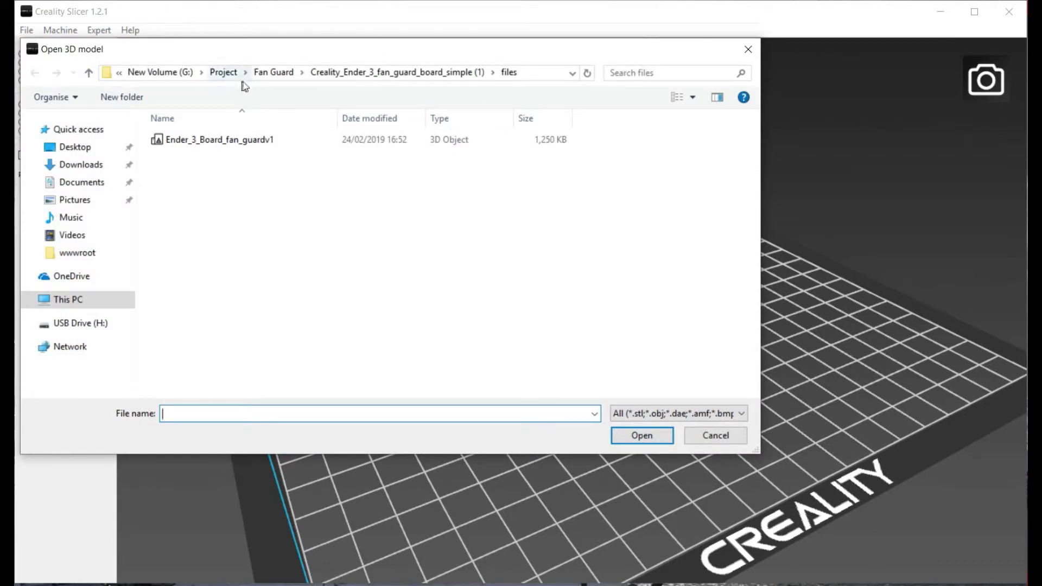
left_click(272, 72)
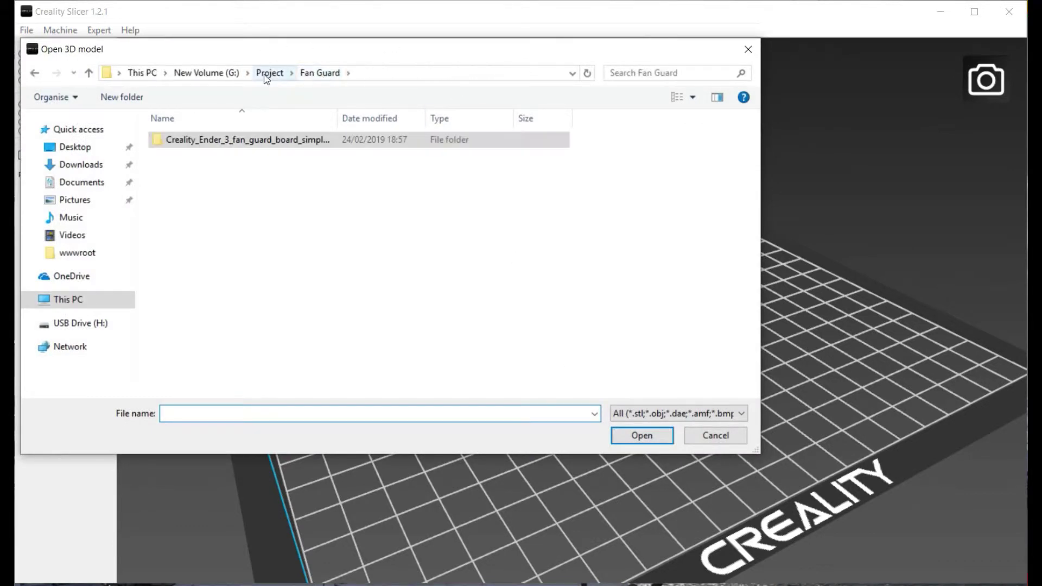
double_click(240, 141)
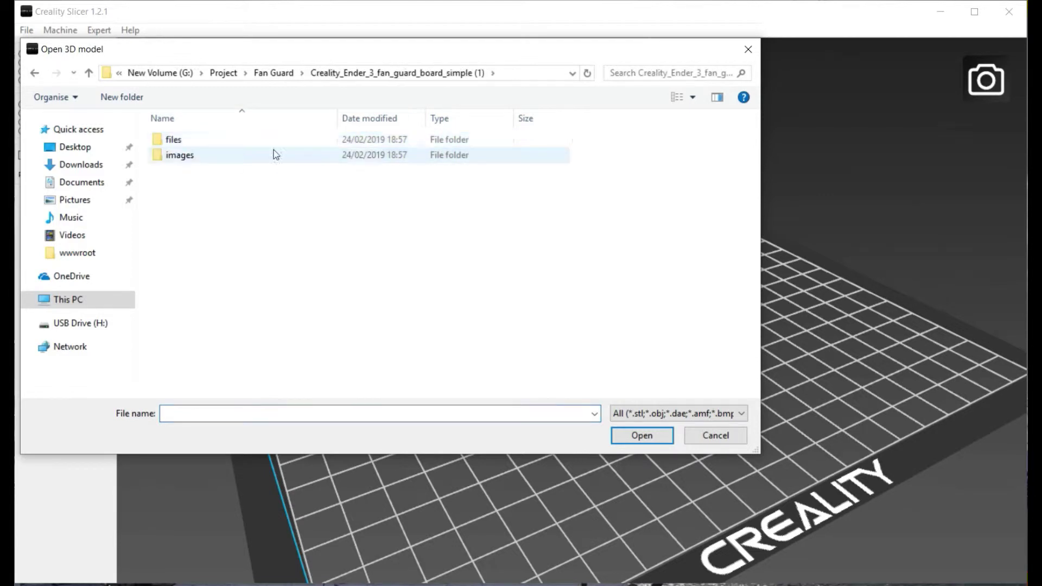
double_click(183, 142)
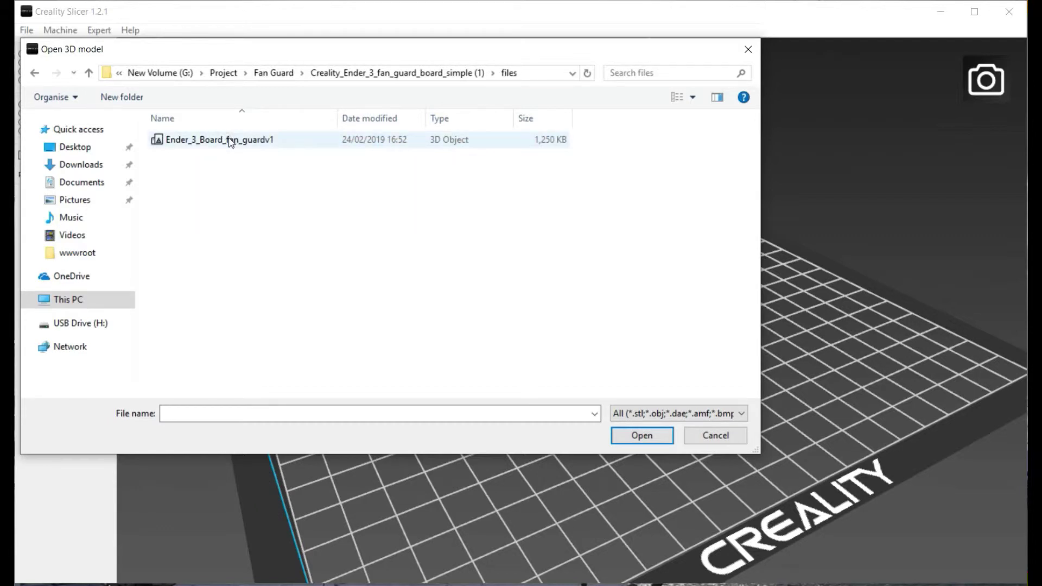
double_click(230, 140)
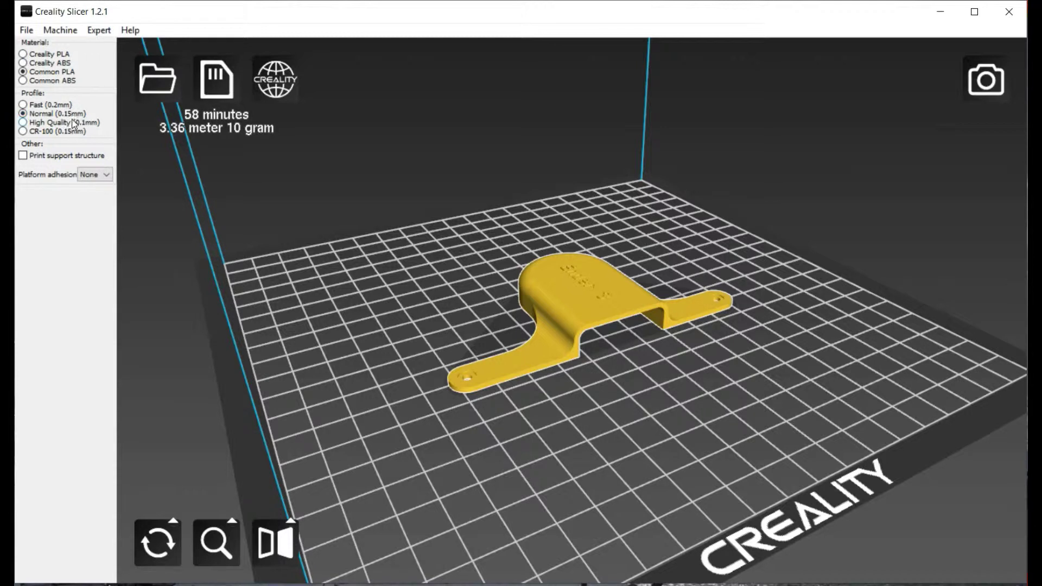
Step: Compare print estimates for the Fast (0.2mm), Normal (0.15mm) and High Quality (0.1mm) profiles, finishing on Normal (0.15mm)
left_click(23, 105)
left_click(22, 114)
left_click(23, 123)
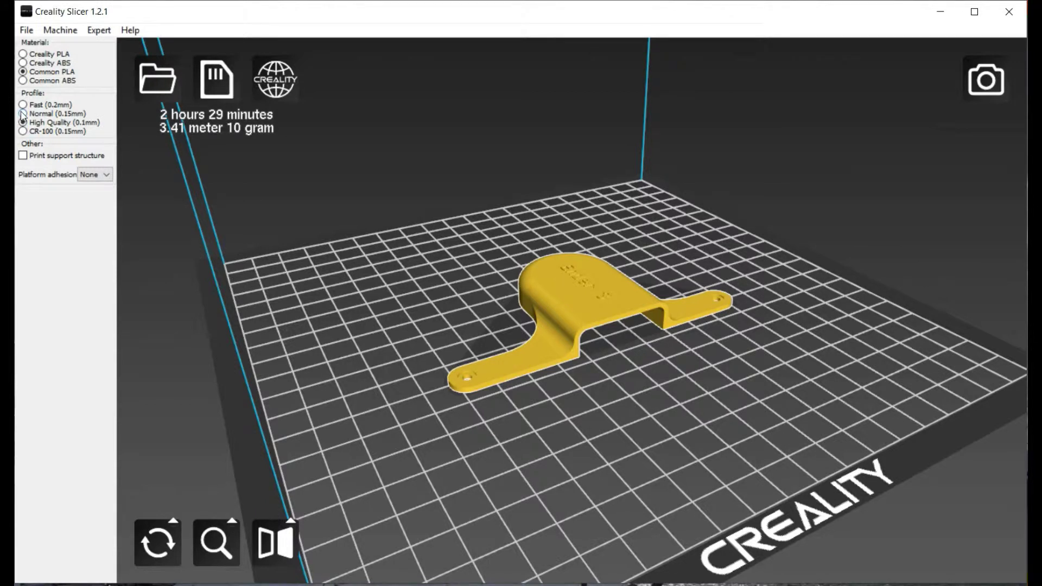
left_click(22, 114)
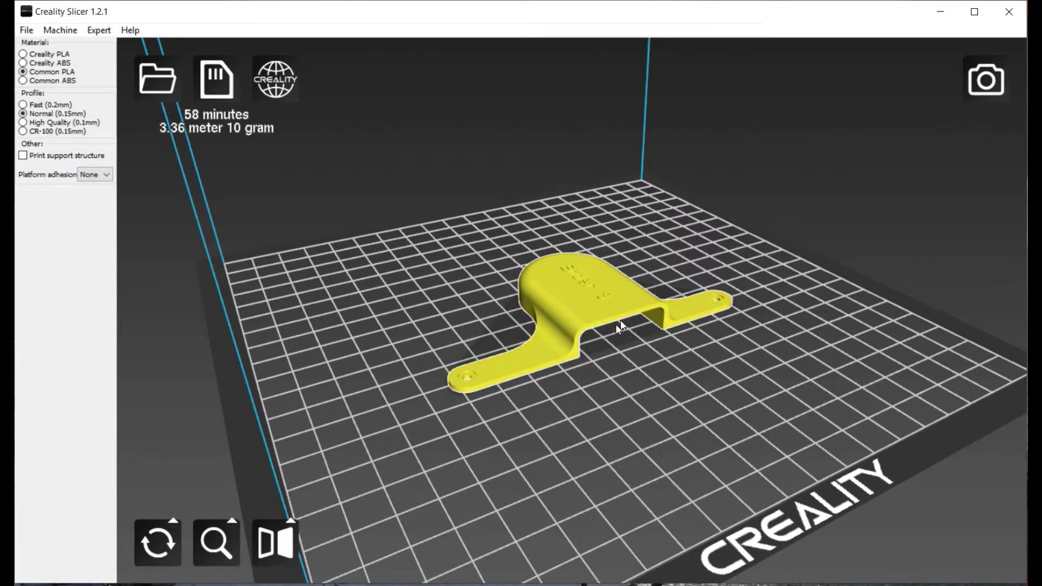
Step: Enable the print support structure and inspect the gap beneath the fan guard from the front
left_click(22, 155)
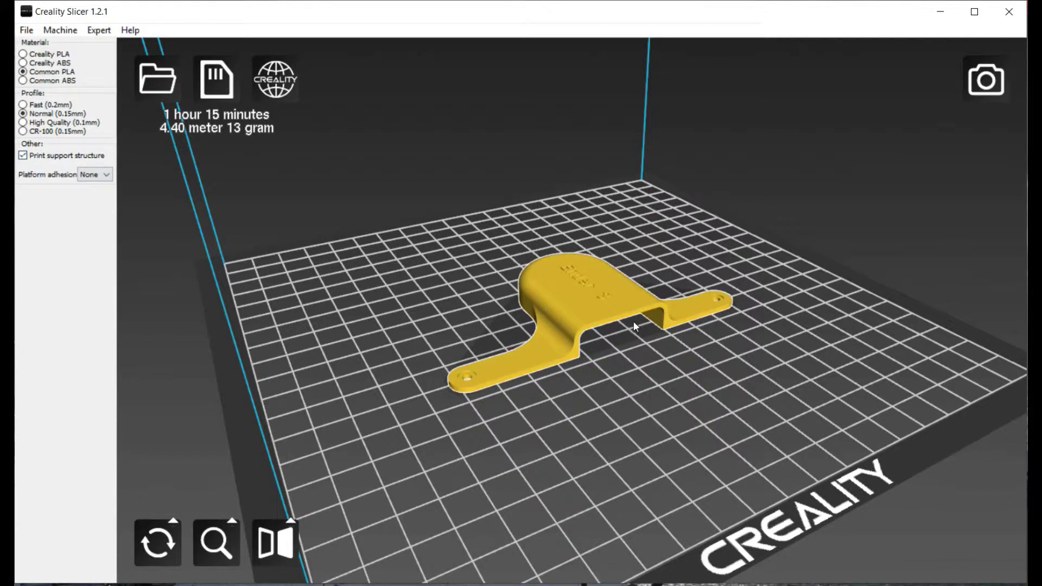
right_click_drag(634, 321, 608, 304)
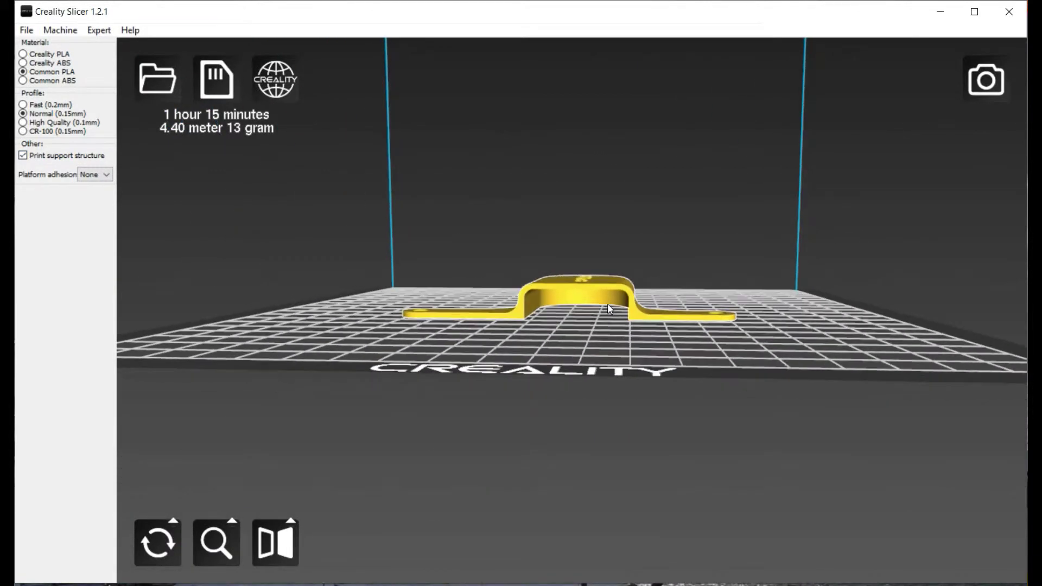